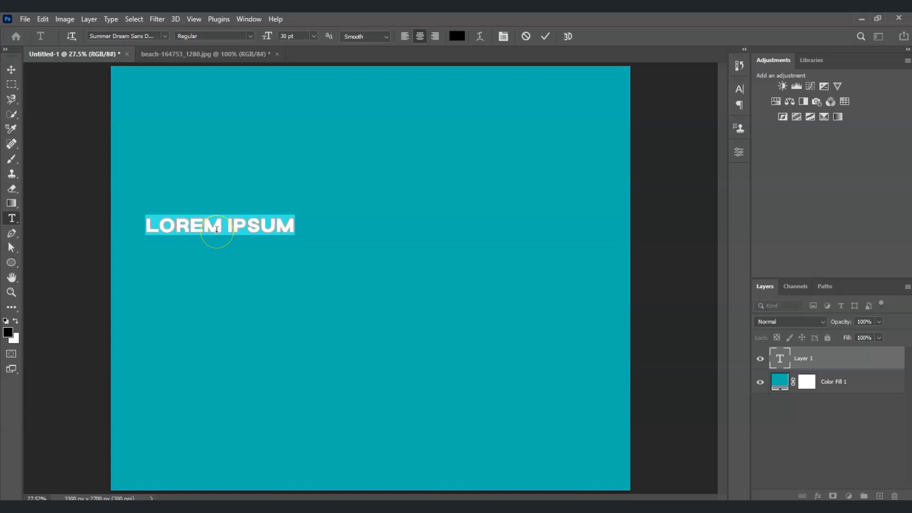
Replace the placeholder text on the teal canvas with DOODLE ROYALTY and commit the text layer
text(DDO)
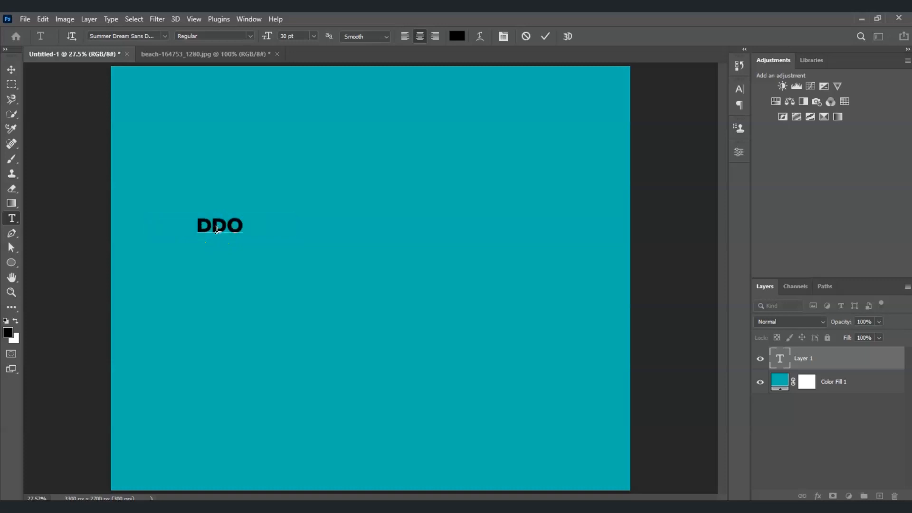
key(BackSpace)
key(BackSpace)
text(OODLE ROYALTY)
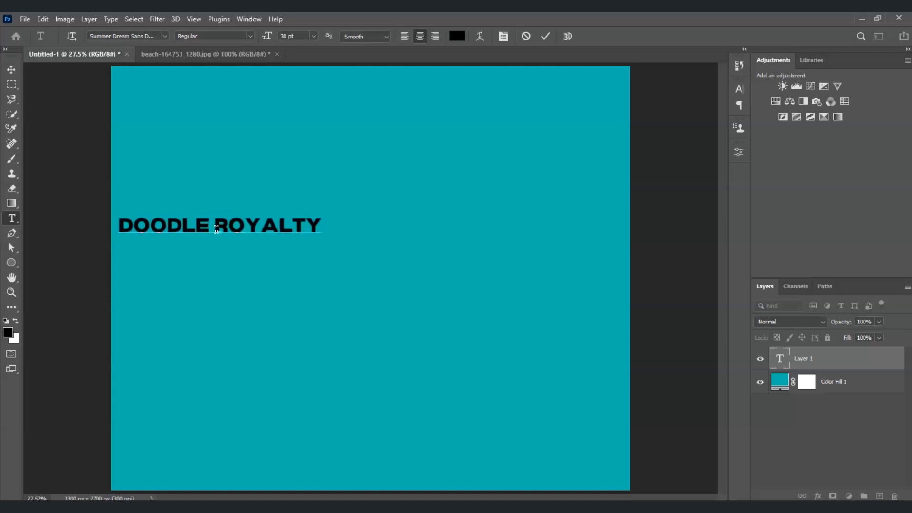
click(831, 359)
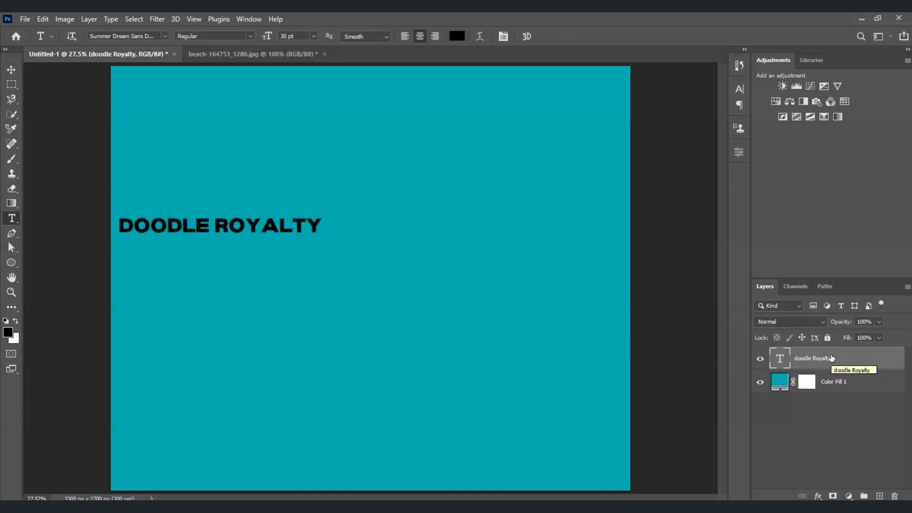
Scale the DOODLE ROYALTY text up proportionally until it nearly spans the canvas, about 70 pt
click(831, 358)
key(ctrl+t)
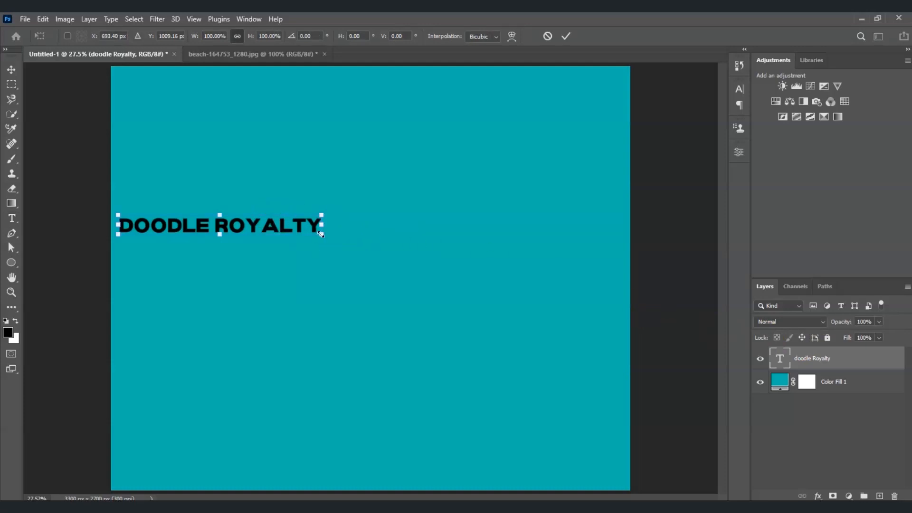
mouse_move(323, 236)
mouse_down()
mouse_move(391, 272)
mouse_move(477, 295)
mouse_move(548, 293)
mouse_move(570, 277)
mouse_move(573, 260)
mouse_move(589, 263)
mouse_up()
double_click(352, 238)
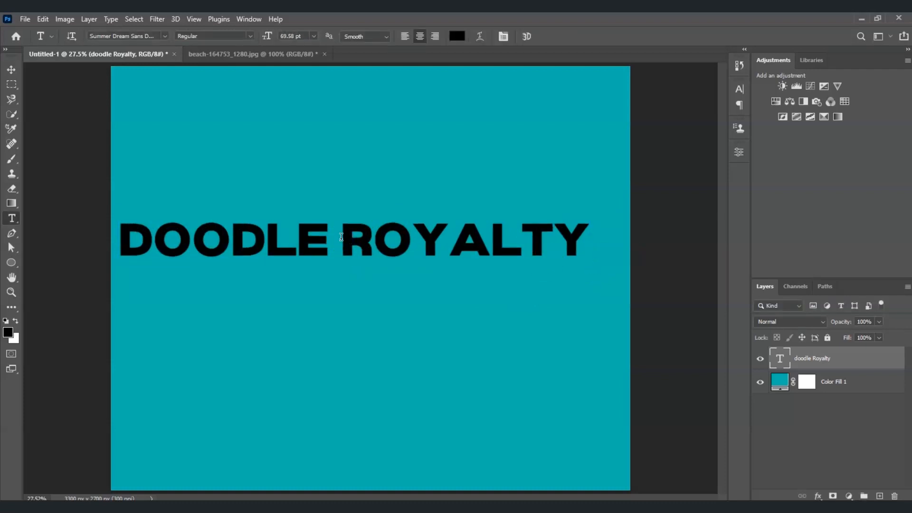
Break the text before ROYALTY so it runs over two lines, and commit the edit
click(341, 239)
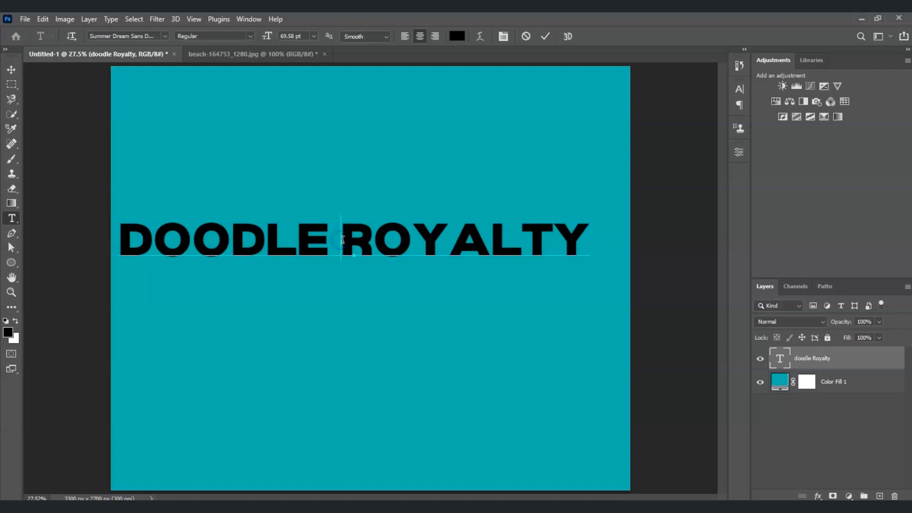
key(Return)
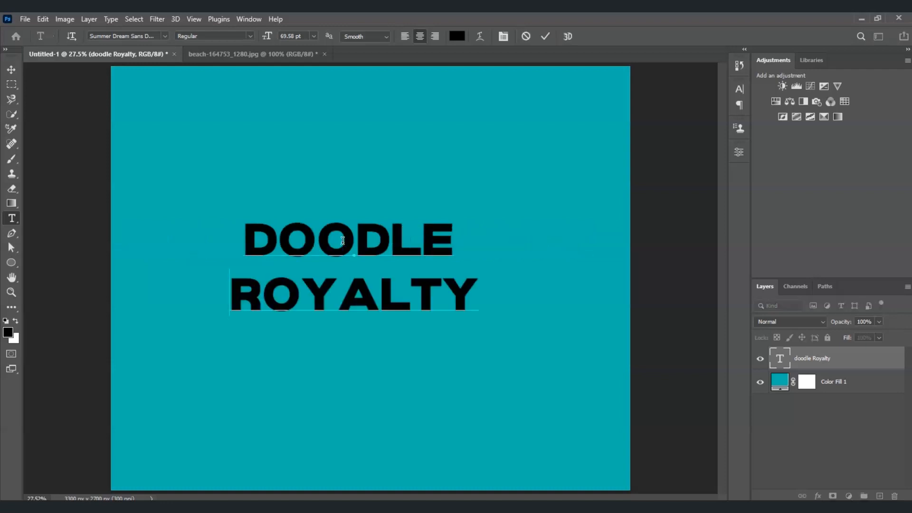
click(841, 363)
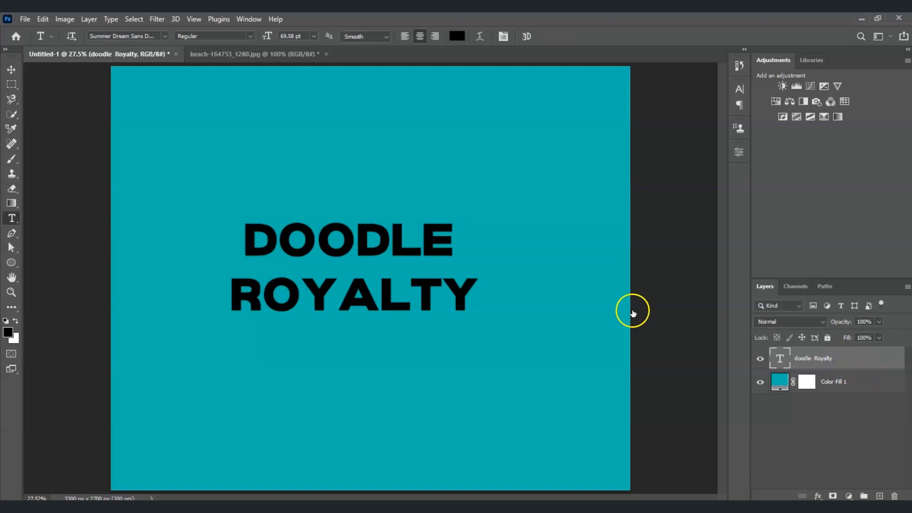
Scale the two-line text to about 179% and centre it on the teal canvas
key(ctrl+t)
drag(230, 214, 167, 164)
drag(479, 315, 610, 354)
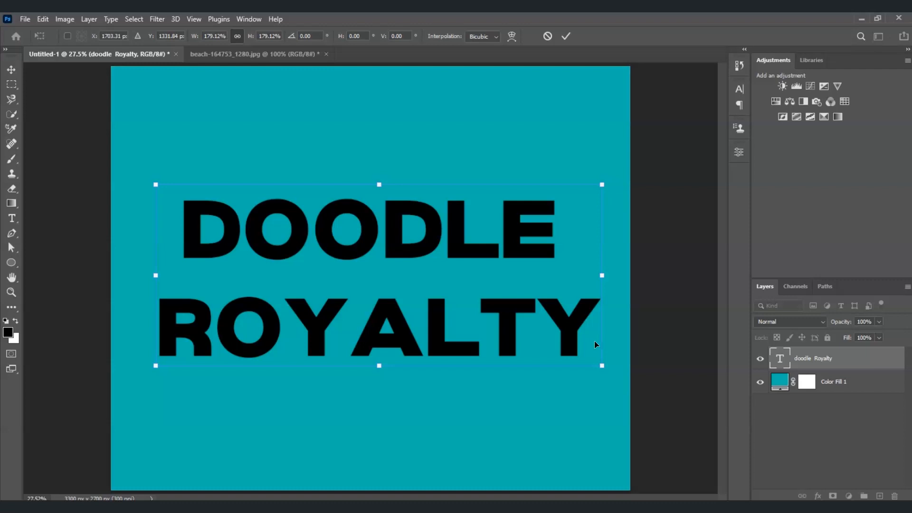
click(821, 362)
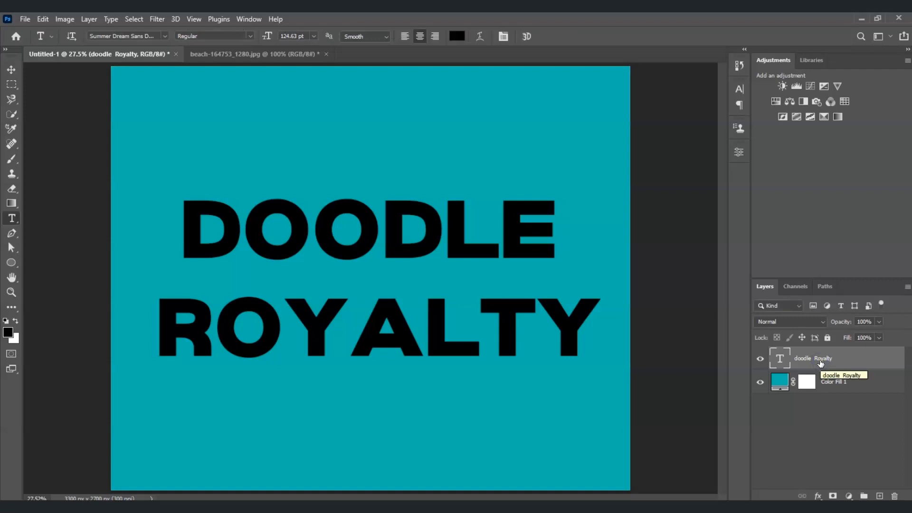
Add a Drop Shadow layer style to the text layer and open its settings, keeping the lettering in view
right_click(821, 363)
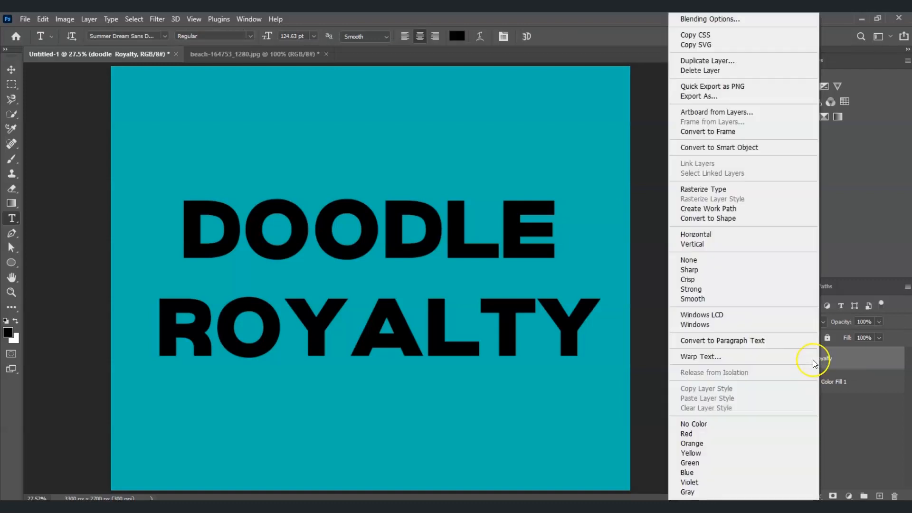
click(697, 21)
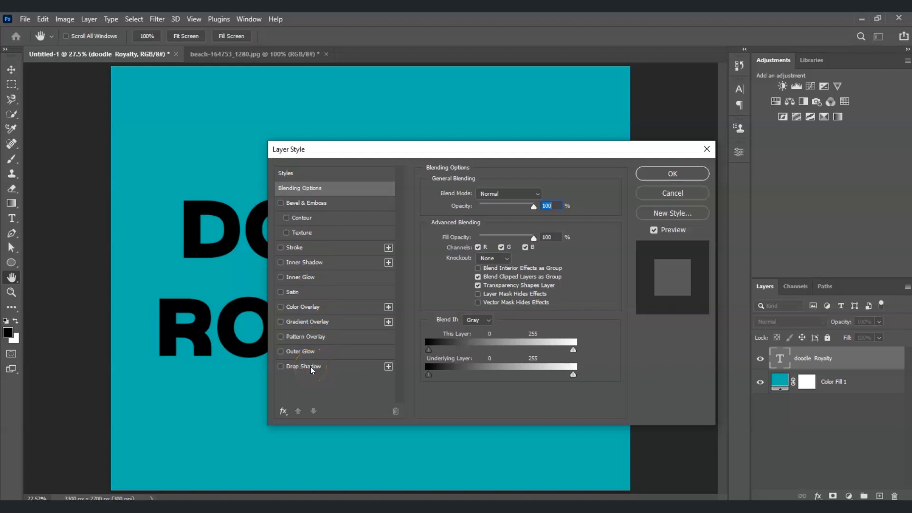
click(281, 367)
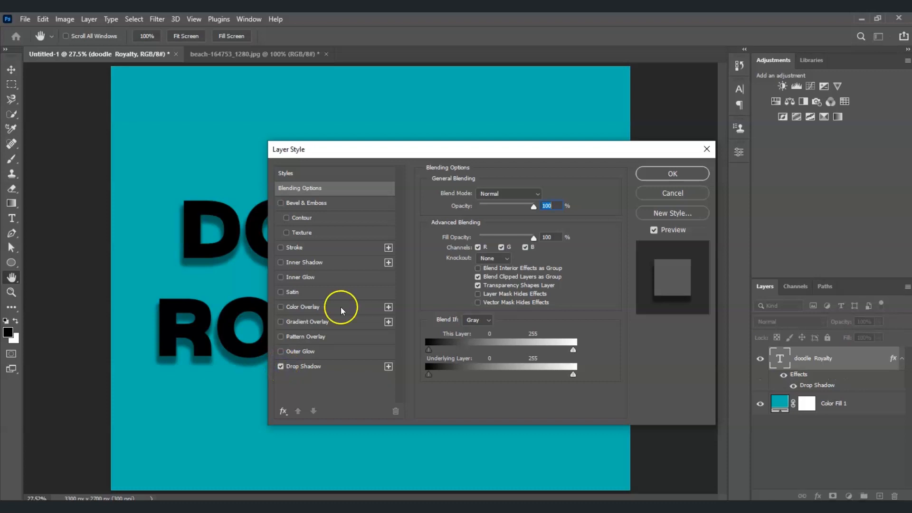
drag(401, 148, 594, 152)
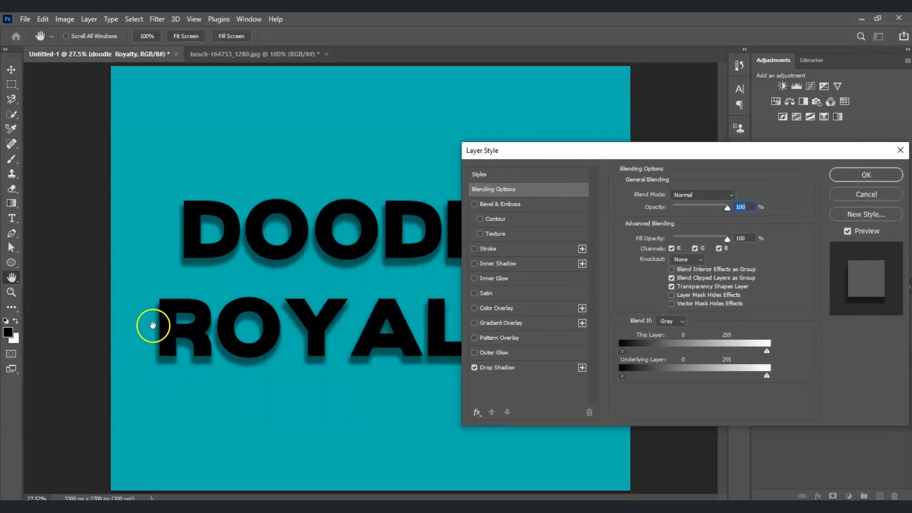
click(189, 393)
click(424, 352)
click(505, 367)
click(511, 367)
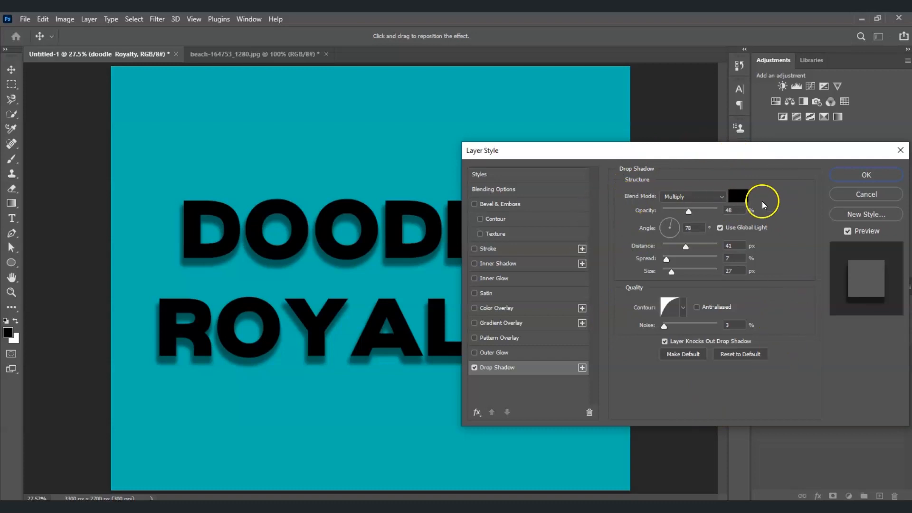
Try a green drop shadow colour, return it to black (000000), and accept the colour
click(743, 196)
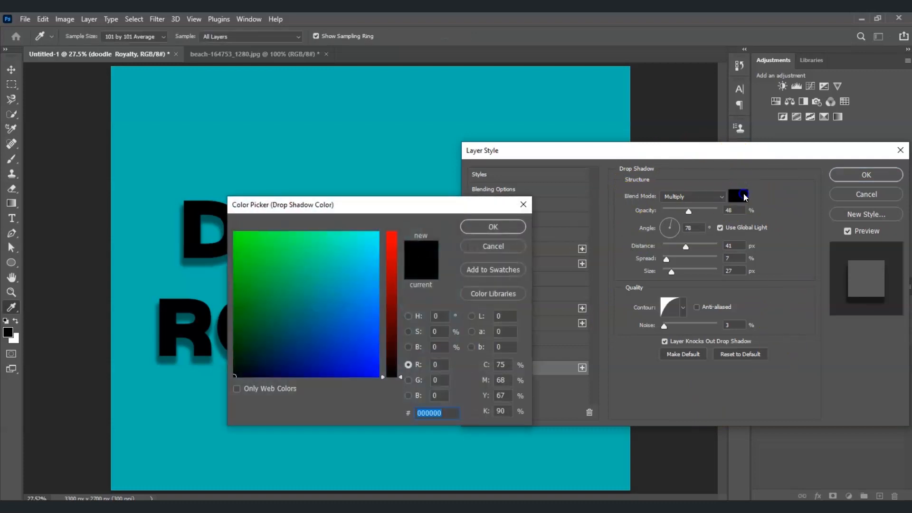
mouse_move(341, 333)
mouse_down()
mouse_move(338, 291)
mouse_move(295, 224)
mouse_move(291, 237)
mouse_up()
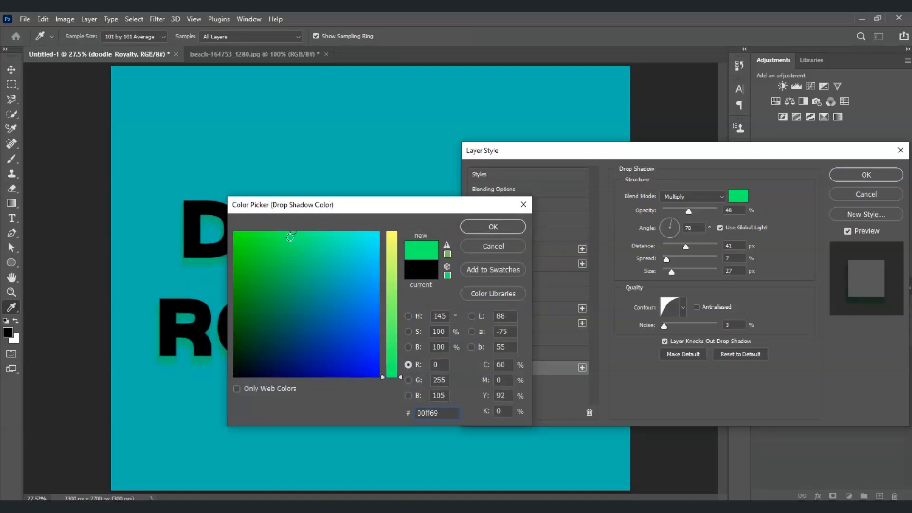
mouse_move(290, 237)
mouse_down()
mouse_move(227, 368)
mouse_move(227, 394)
mouse_up()
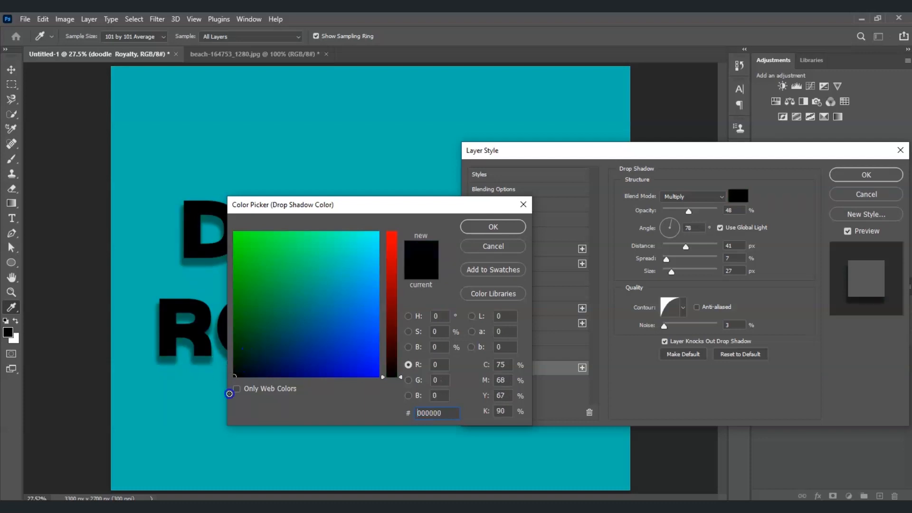
click(477, 232)
click(490, 227)
Set the drop shadow's opacity to 30% and its distance to 40 px
click(652, 217)
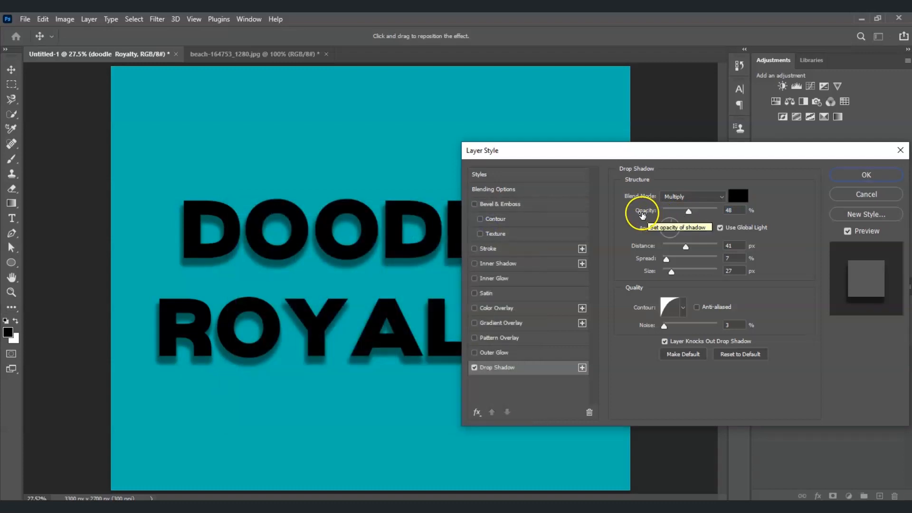
mouse_move(688, 212)
mouse_down()
mouse_move(716, 214)
mouse_move(680, 210)
mouse_up()
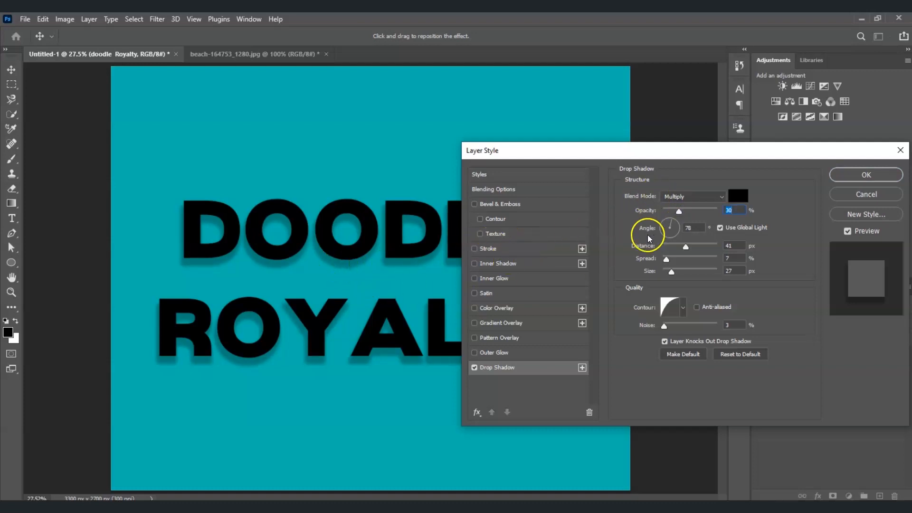
drag(685, 247, 669, 236)
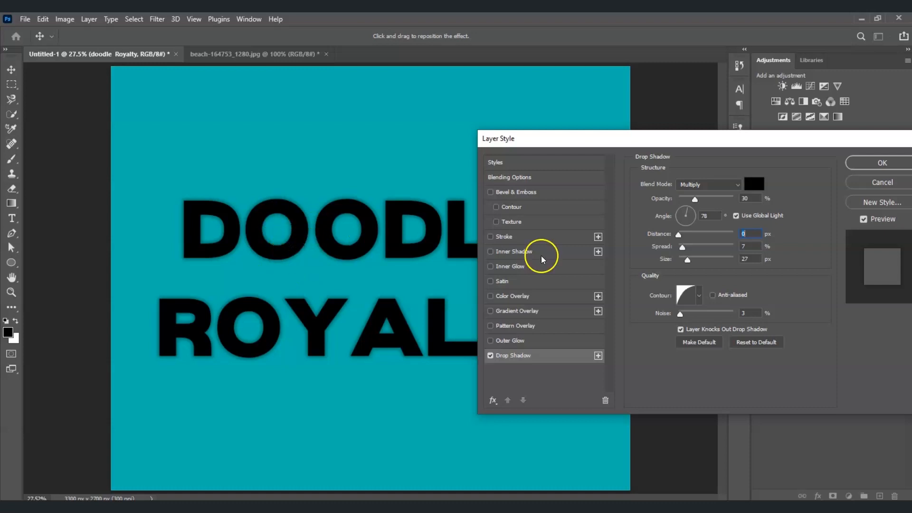
drag(679, 239, 705, 239)
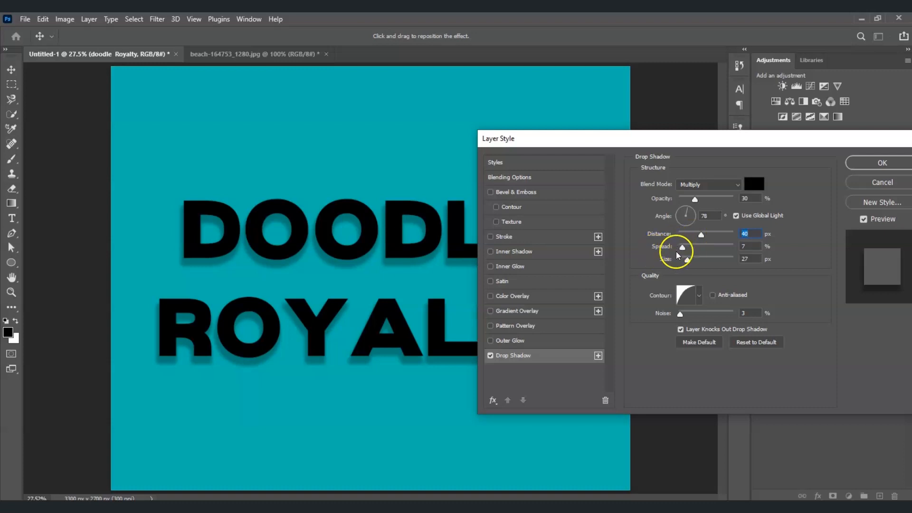
Set the drop shadow's spread to 24% and its size to 90 px
click(683, 248)
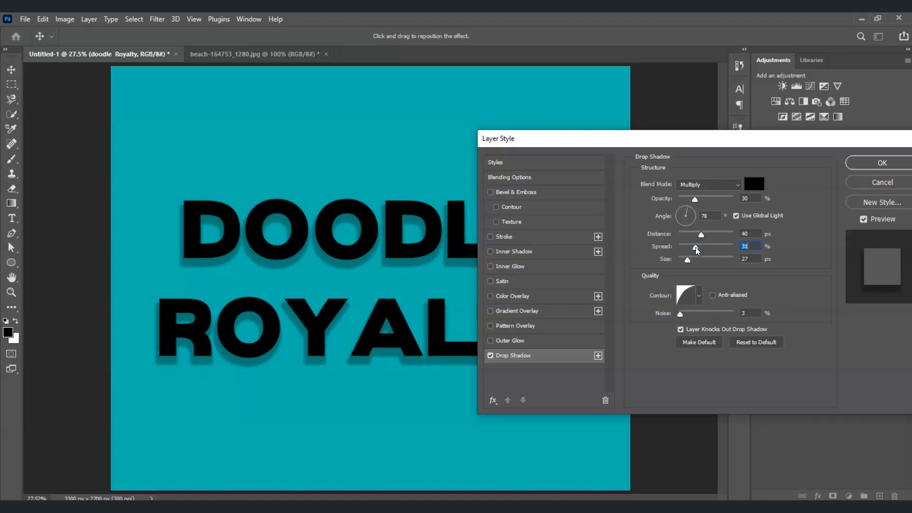
mouse_move(696, 250)
mouse_down()
mouse_move(721, 249)
mouse_move(697, 249)
mouse_up()
drag(689, 249, 693, 250)
drag(687, 265, 744, 264)
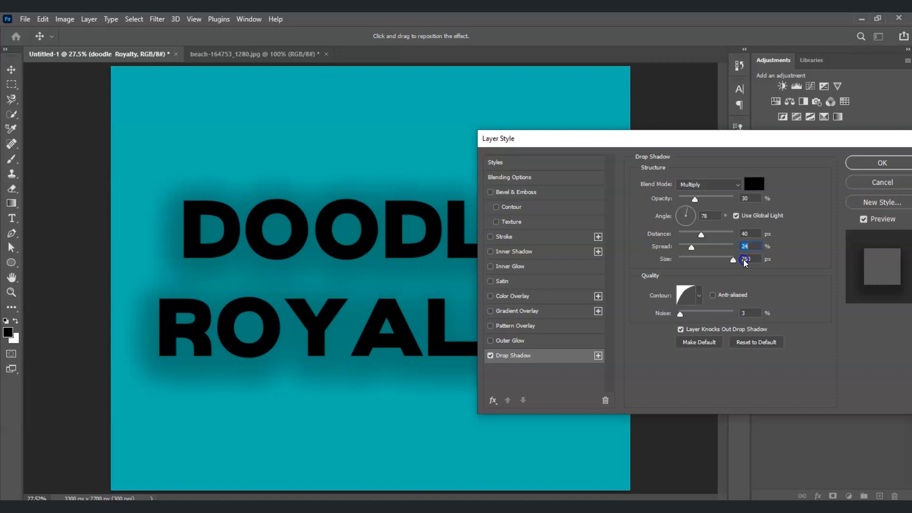
drag(745, 263, 703, 264)
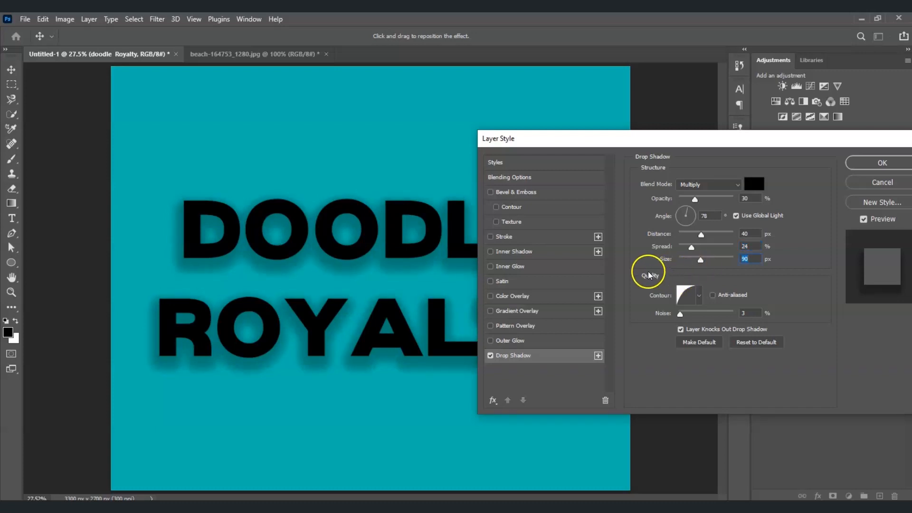
Try several contour presets on the drop shadow, including Linear, and return to the original rounded contour
click(699, 299)
click(721, 341)
click(704, 341)
click(685, 341)
click(666, 341)
click(650, 322)
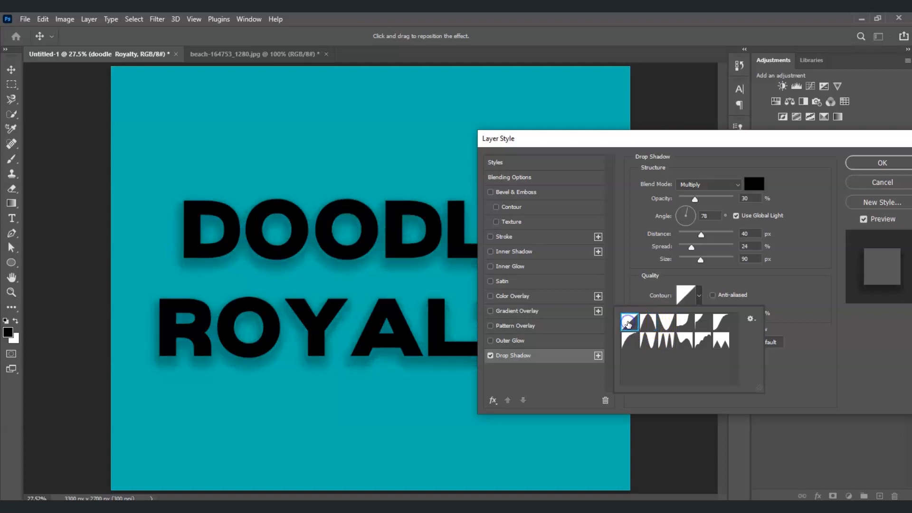
click(629, 340)
click(630, 322)
click(630, 340)
click(633, 346)
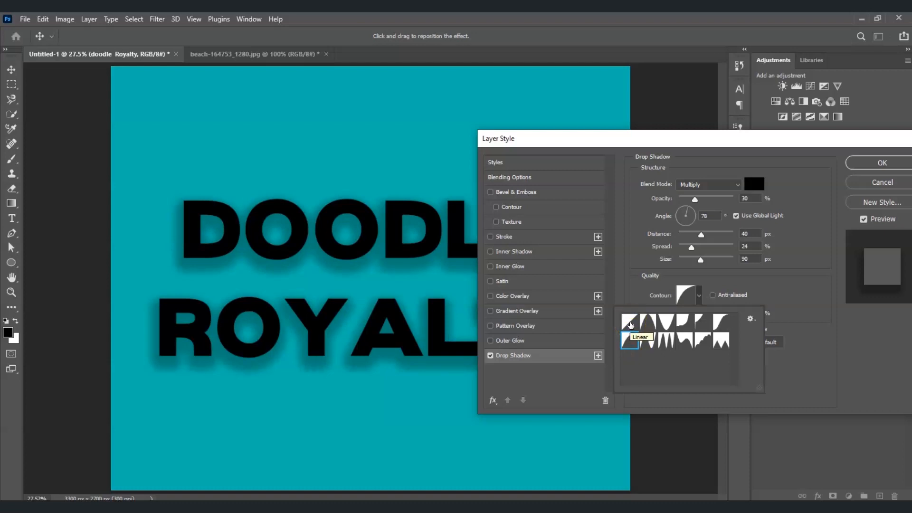
click(628, 341)
click(627, 341)
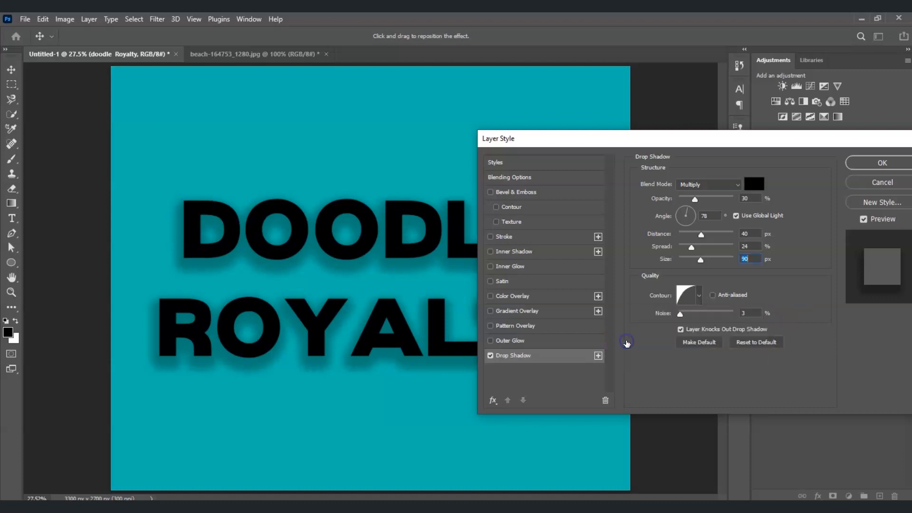
Set the drop shadow's noise to 6% and apply the layer style to the text
mouse_move(680, 316)
mouse_down()
mouse_move(729, 317)
mouse_move(682, 322)
mouse_up()
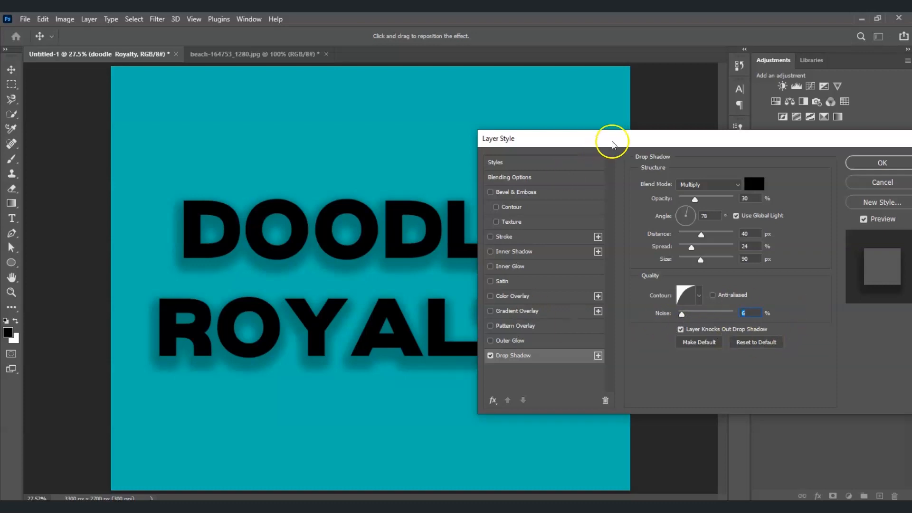
drag(613, 144, 536, 132)
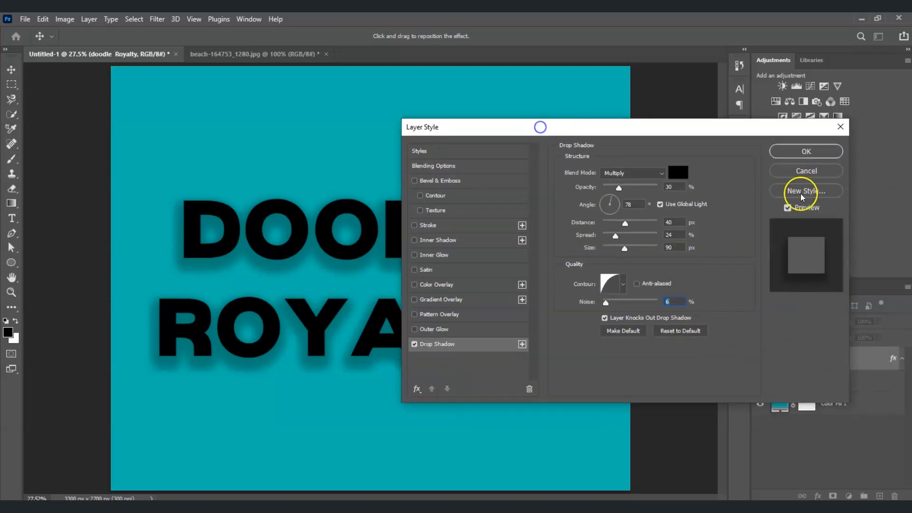
click(807, 152)
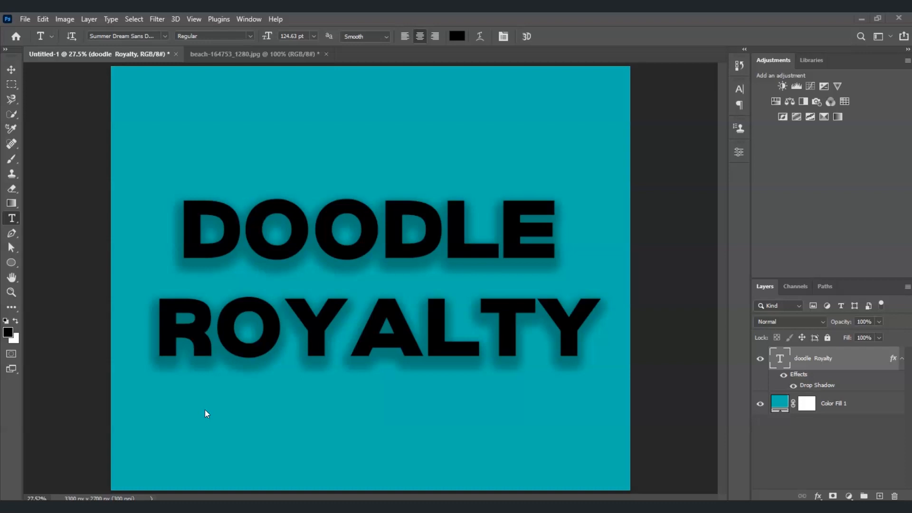
Switch to the beach photo document and add the text "Doodle Royalty" over the sand
click(241, 55)
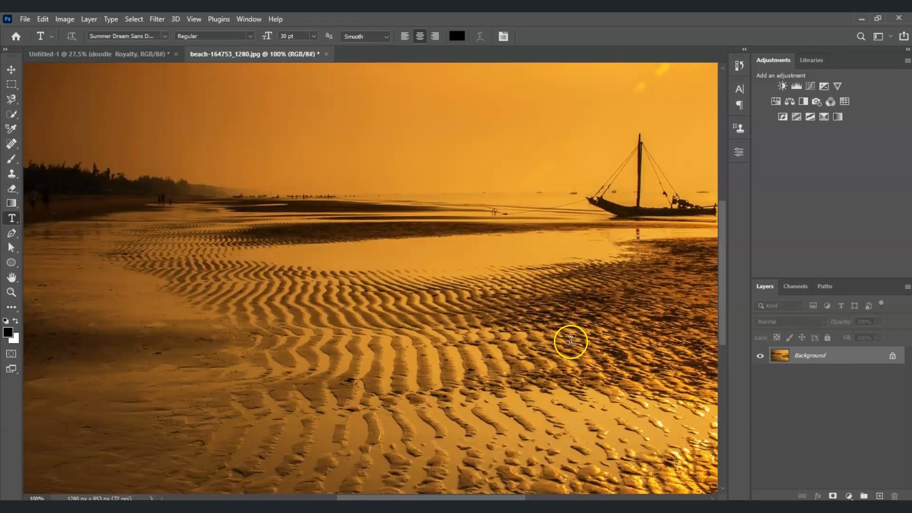
click(195, 257)
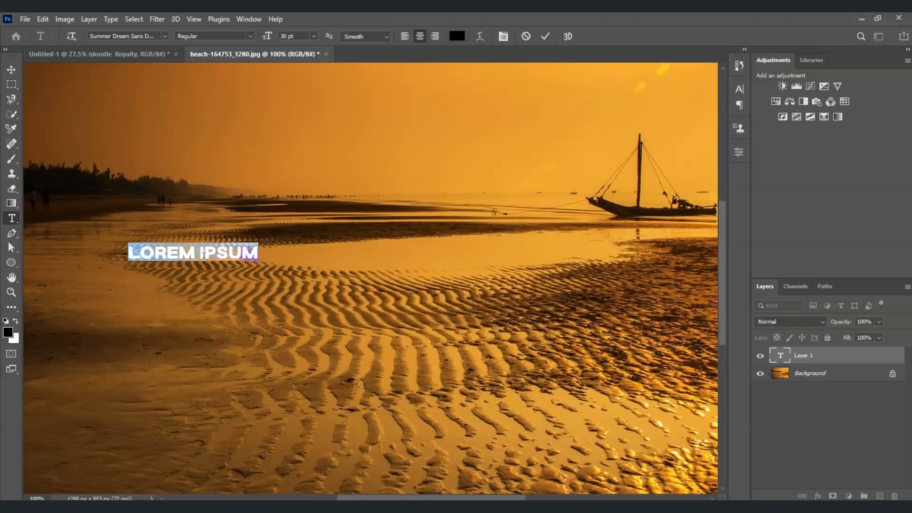
click(204, 255)
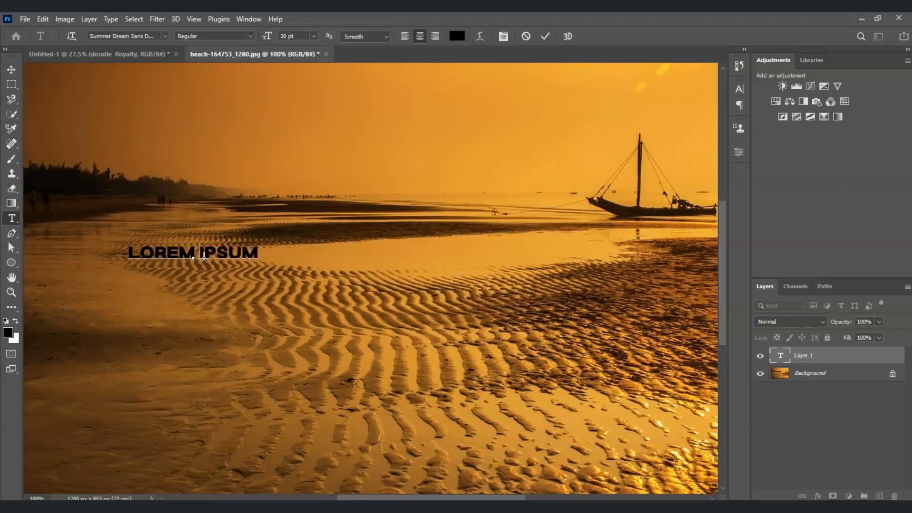
key(ctrl+a)
text(doodle Royalty)
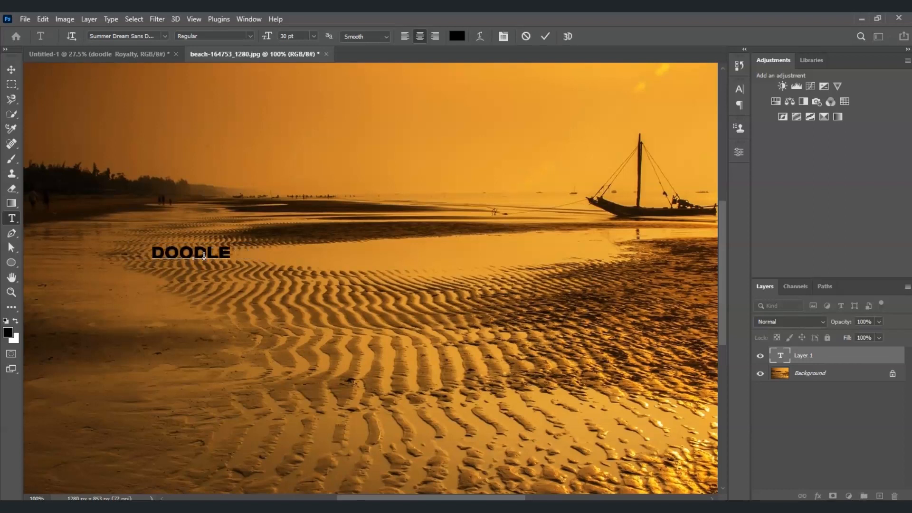
triple_click(194, 255)
click(830, 362)
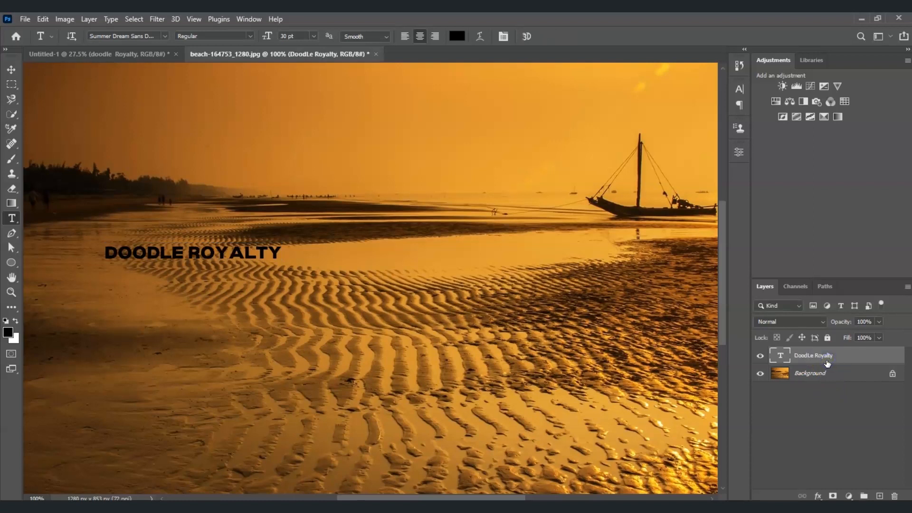
Scale the beach photo's text up to about 350% and position it across the middle of the beach
key(ctrl+t)
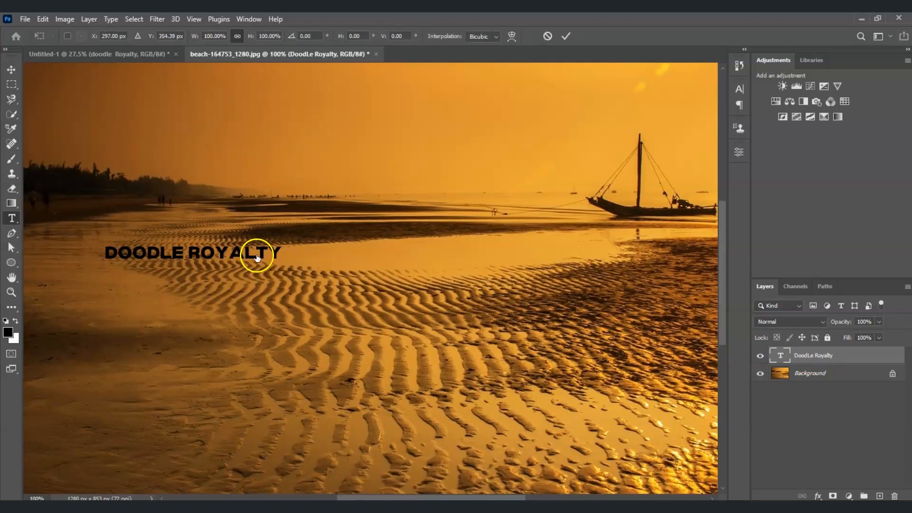
drag(281, 259, 677, 378)
drag(104, 243, 49, 231)
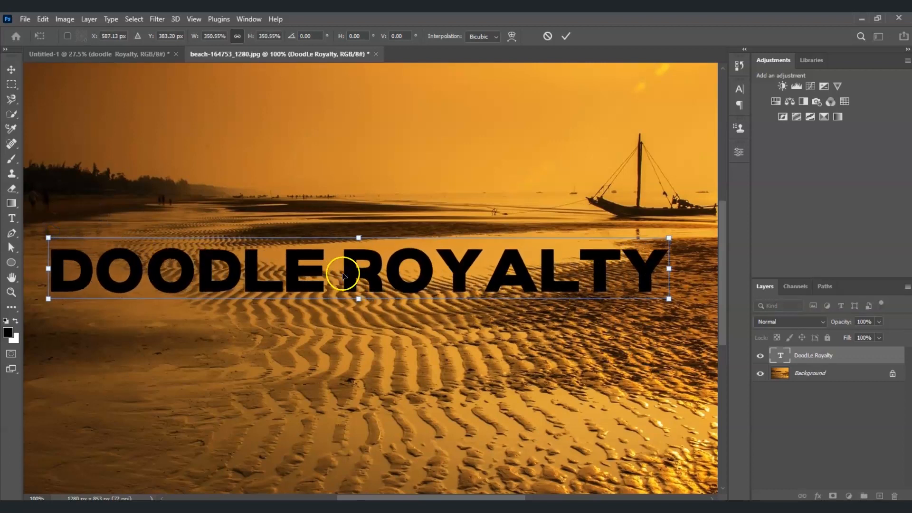
drag(347, 275, 356, 275)
click(874, 408)
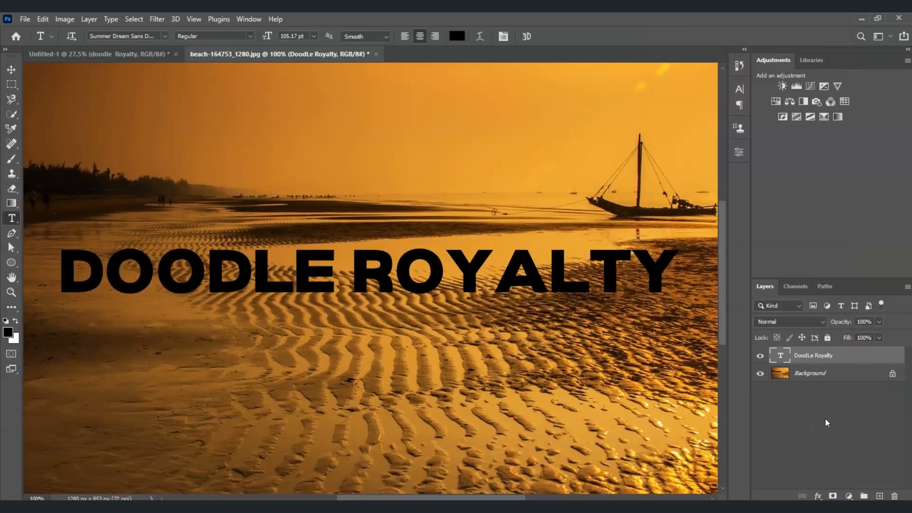
Convert the Doodle Royalty text layer to a smart object and duplicate it
right_click(815, 360)
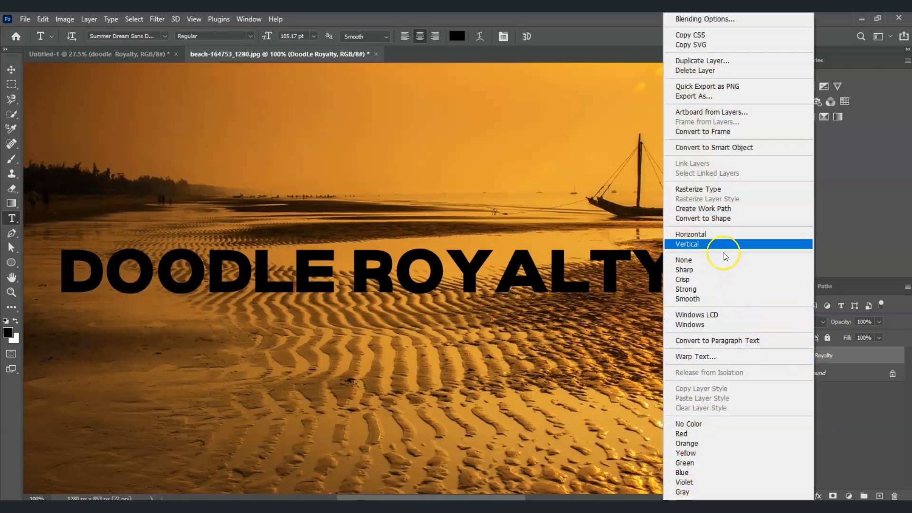
click(709, 148)
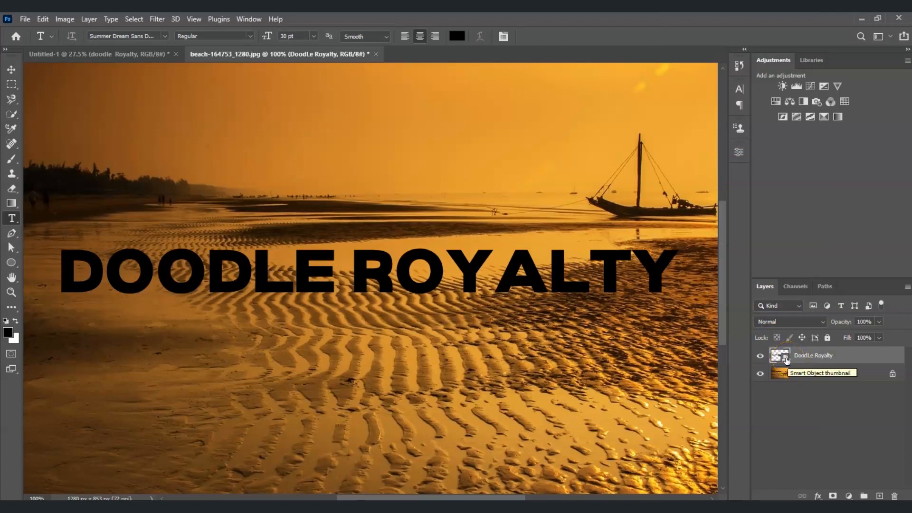
click(811, 357)
key(ctrl+j)
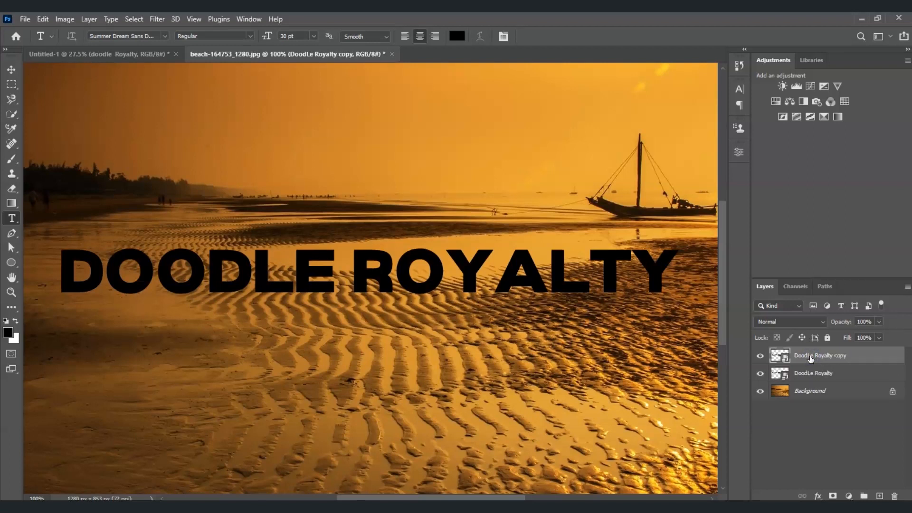
Move the lower Doodle Royalty layer directly beneath the original text and flip it vertically
click(811, 358)
click(812, 373)
click(814, 376)
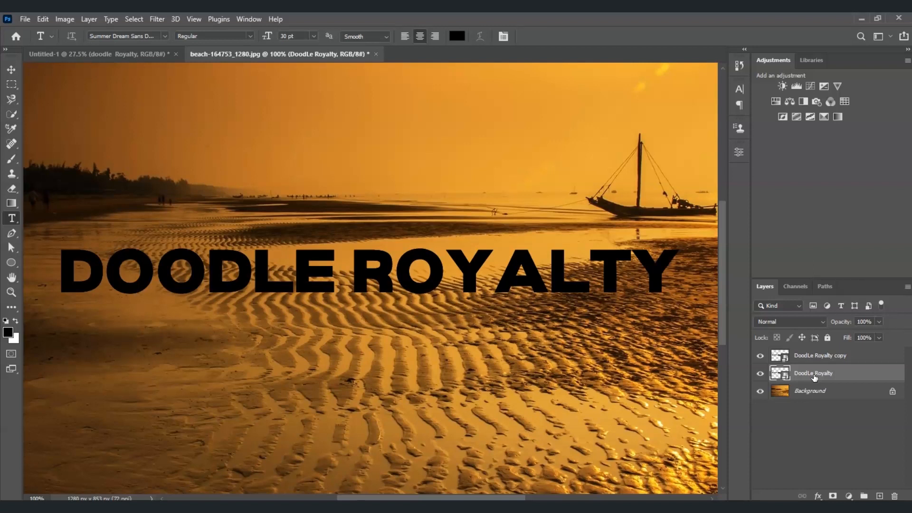
key(ctrl+t)
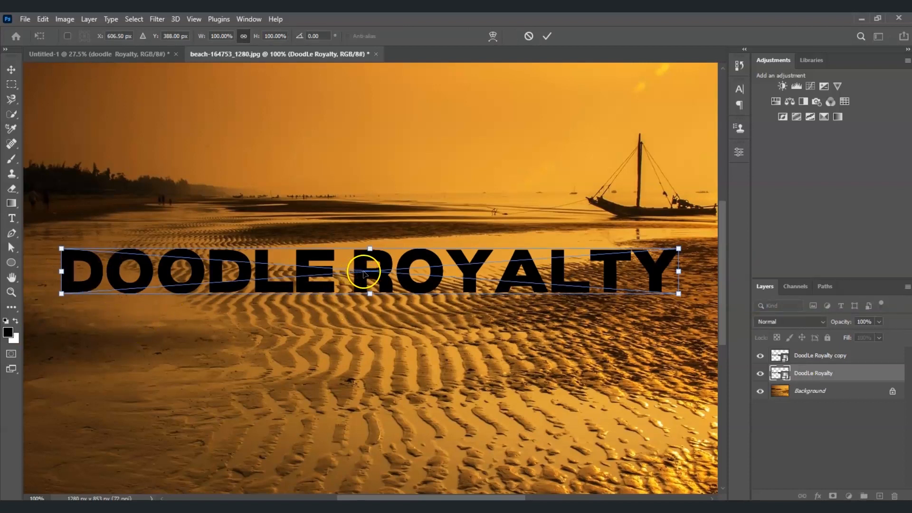
drag(365, 275, 367, 315)
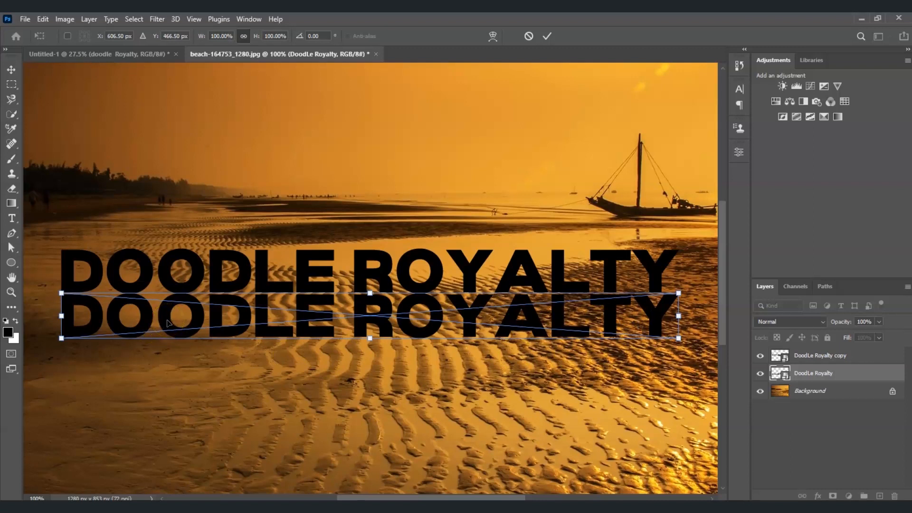
right_click(227, 316)
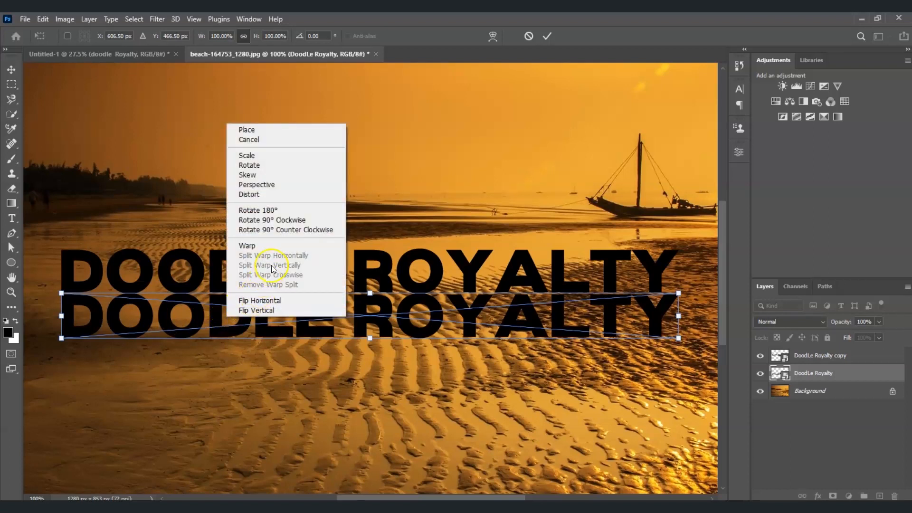
click(273, 311)
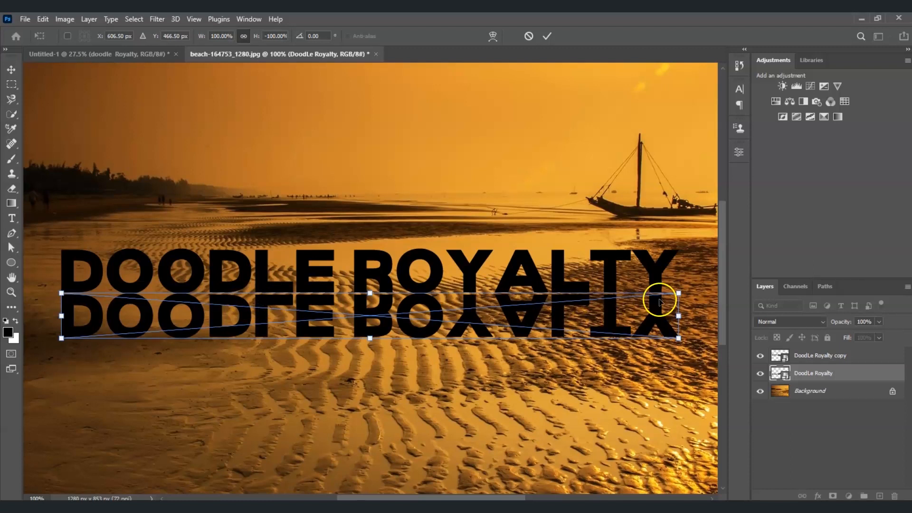
Apply a perspective transform widening the flipped text's lower edge to about 110% width, slant it leftward, and nudge it up against the upright text
right_click(312, 315)
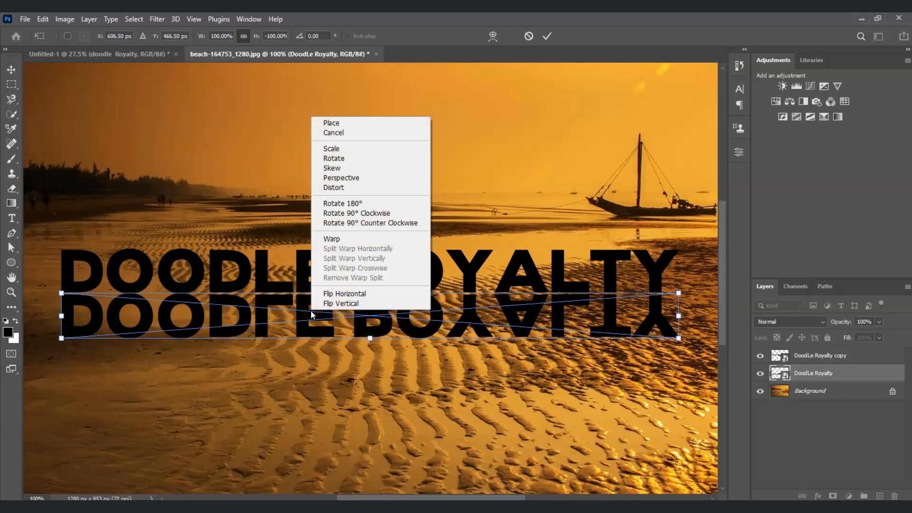
click(345, 178)
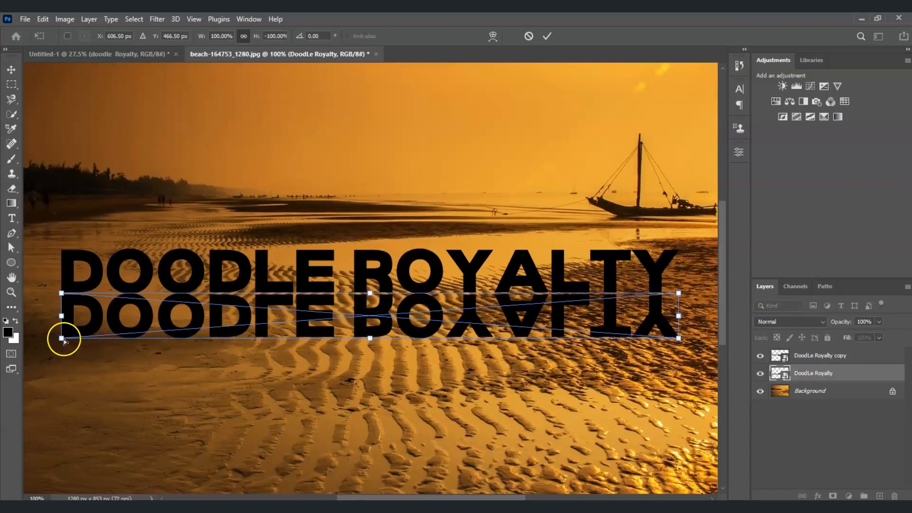
drag(63, 340, 33, 349)
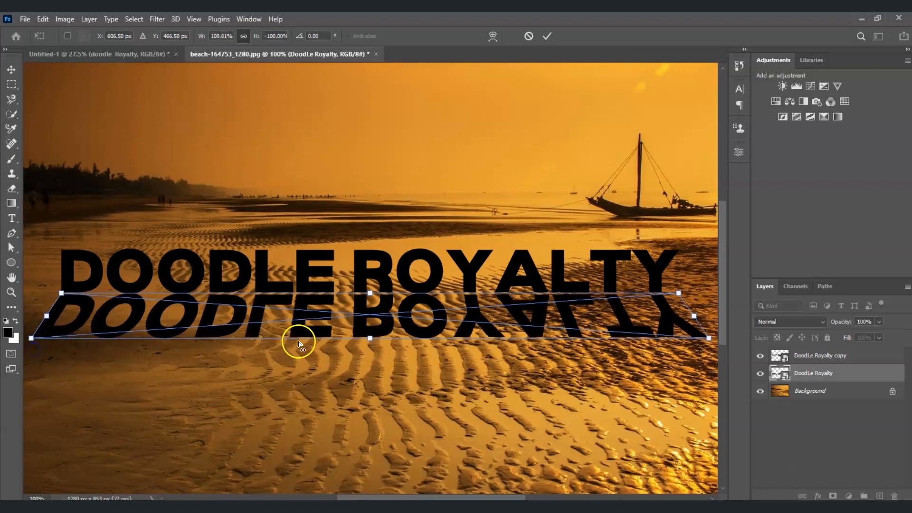
drag(371, 338, 332, 343)
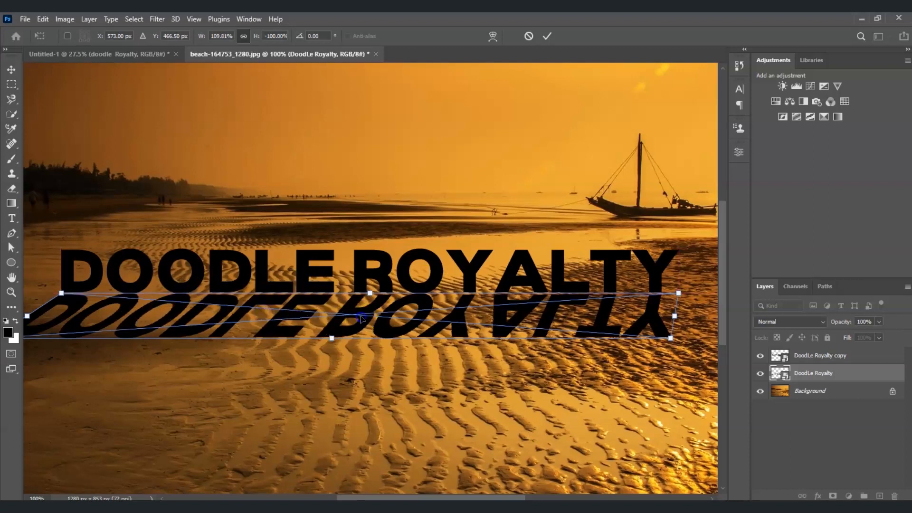
drag(352, 308, 357, 312)
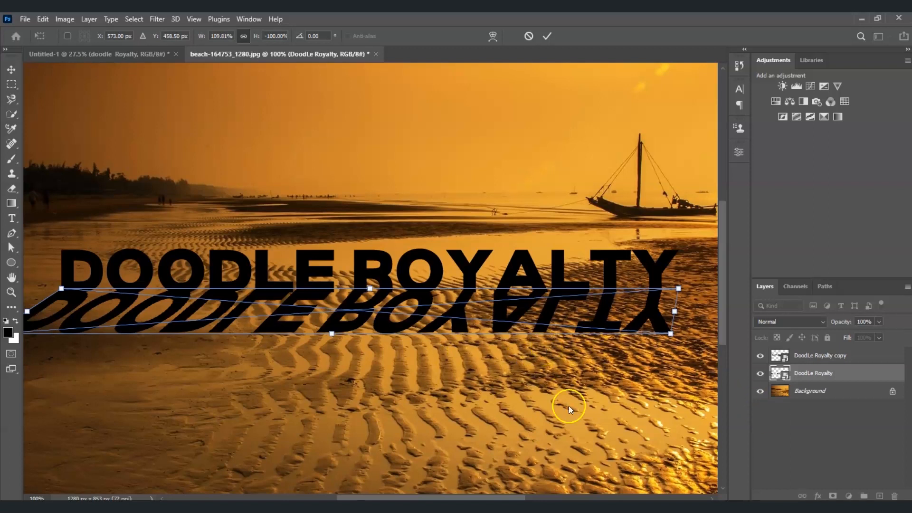
click(831, 373)
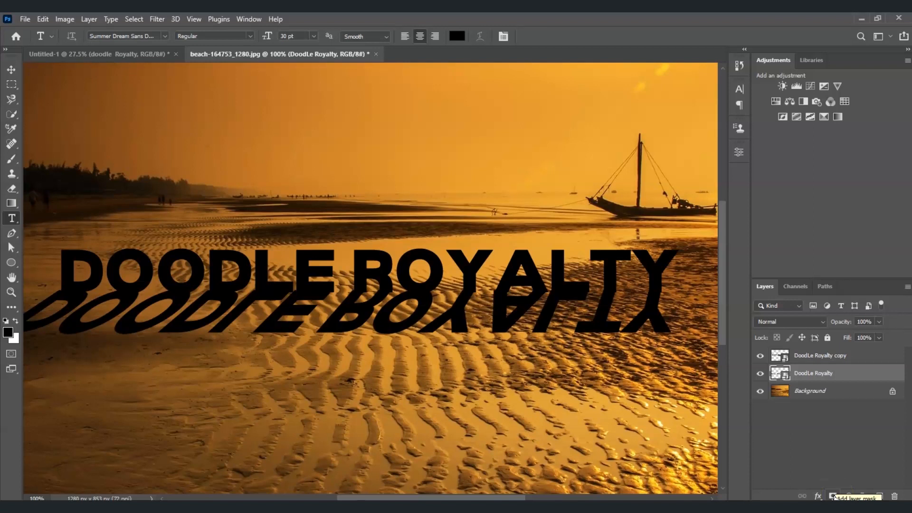
Add a layer mask to the flipped text layer and set up the Gradient tool with the black-to-white gradient
click(834, 497)
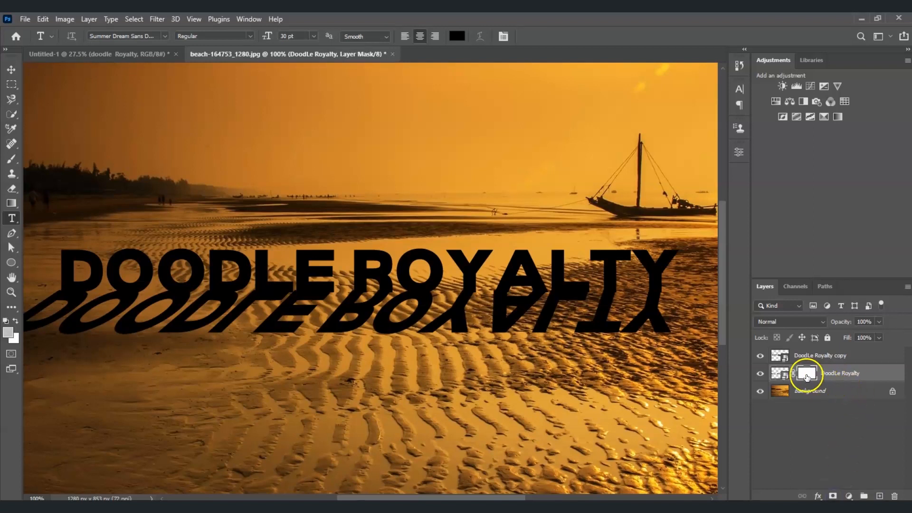
click(811, 376)
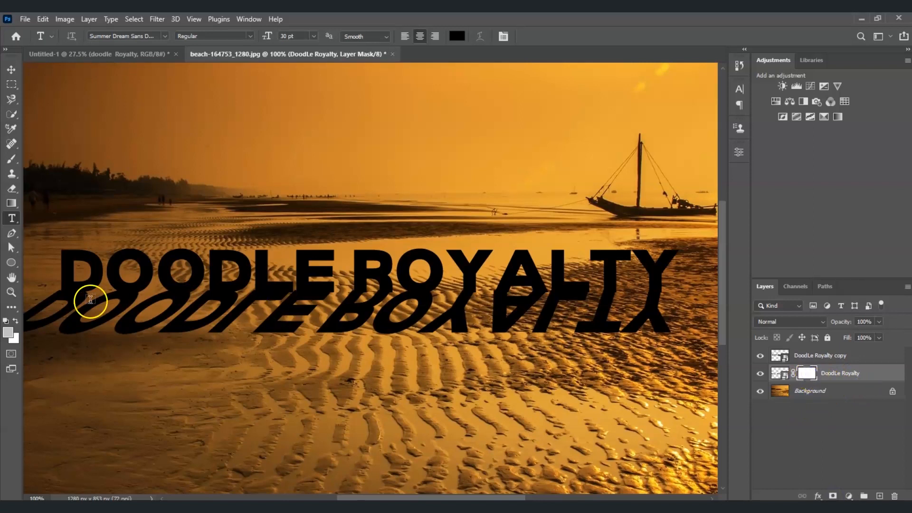
click(7, 205)
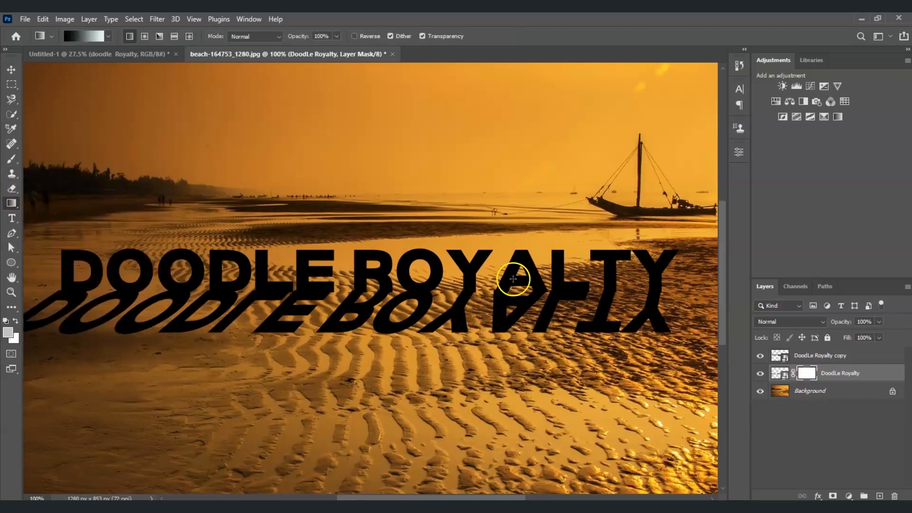
click(80, 36)
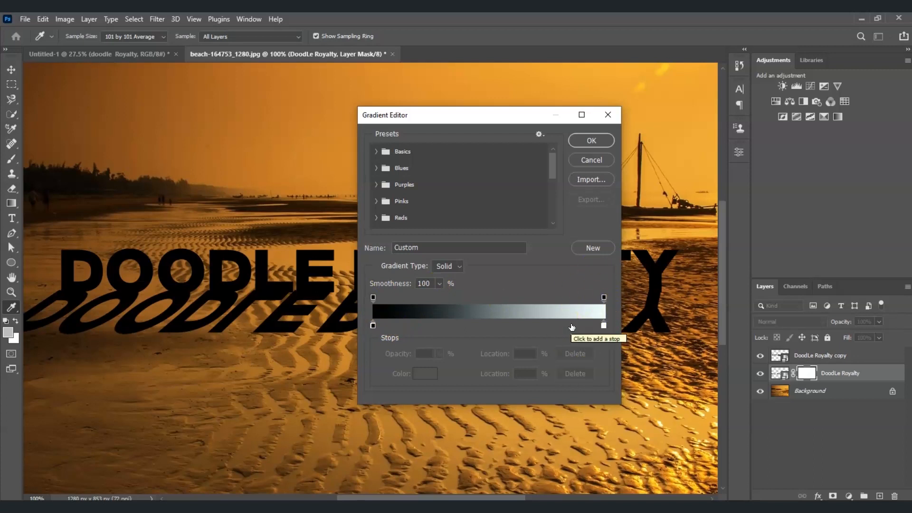
click(588, 148)
Draw linear gradients upward on the layer mask until the flipped text fades out gradually toward its lower edge
click(327, 360)
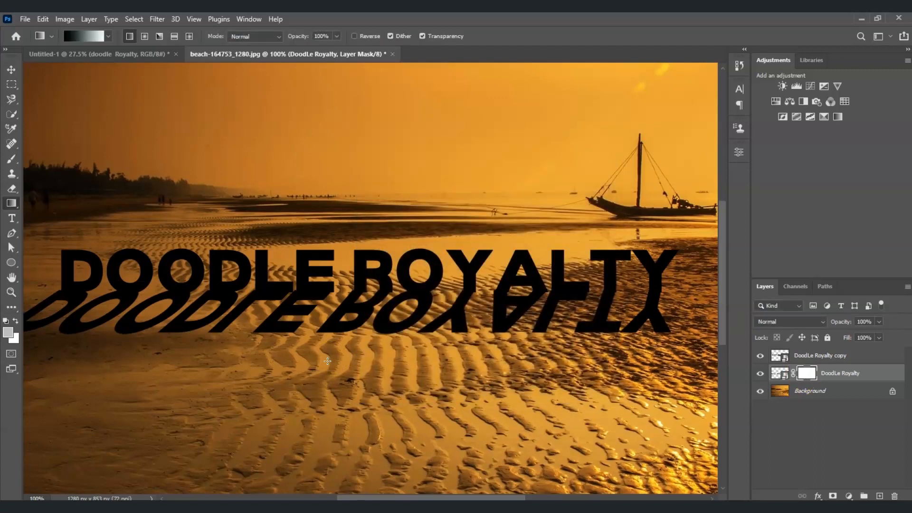
click(328, 364)
drag(350, 250, 348, 252)
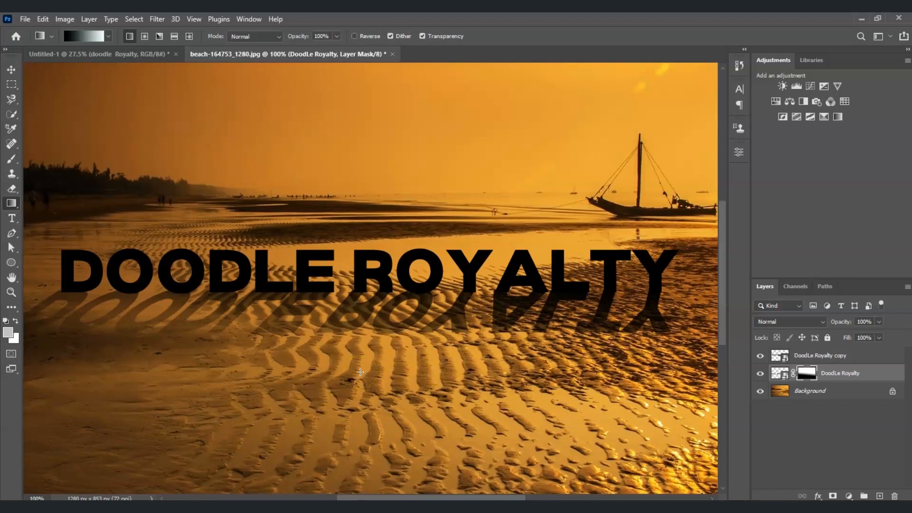
drag(366, 389, 381, 317)
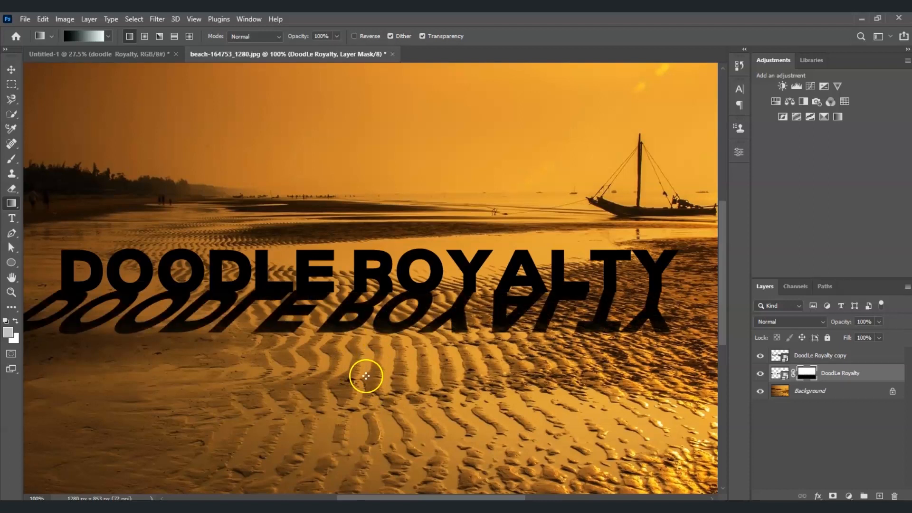
drag(359, 368, 361, 294)
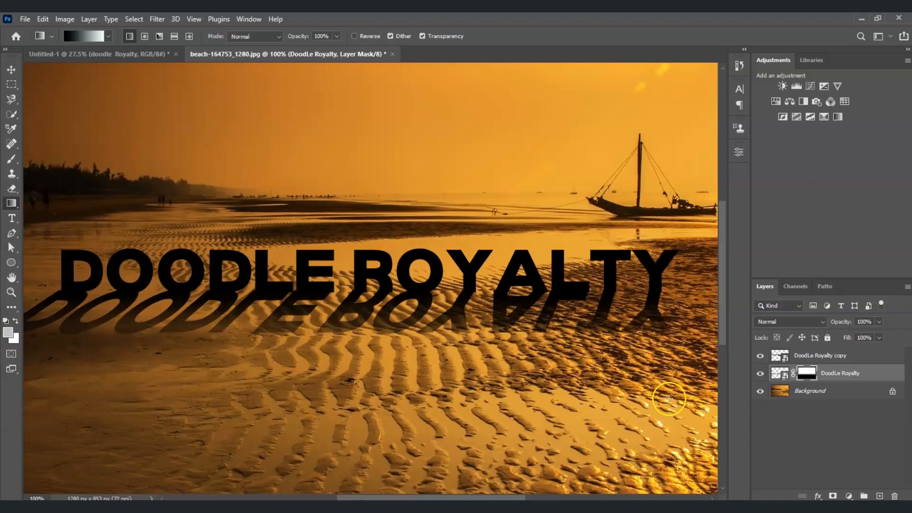
Apply a Gaussian Blur with a 3.0 pixel radius to the flipped text layer itself
click(836, 380)
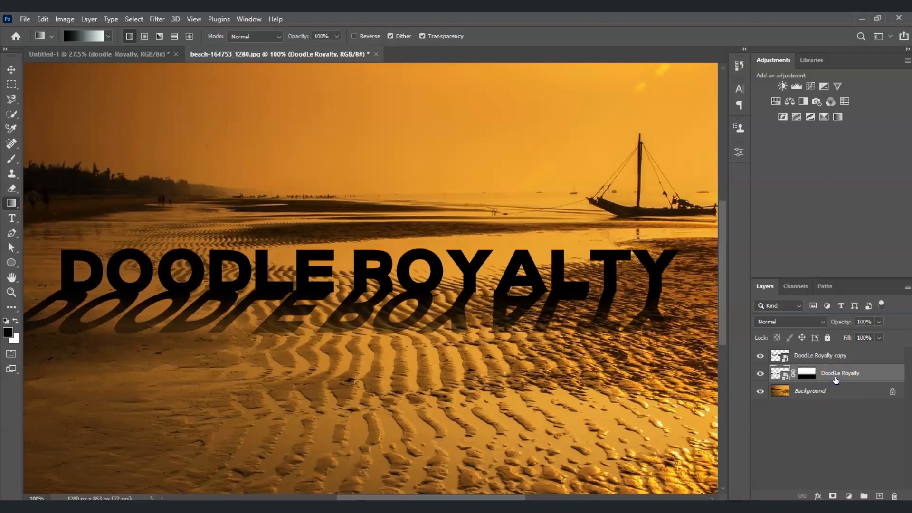
click(157, 19)
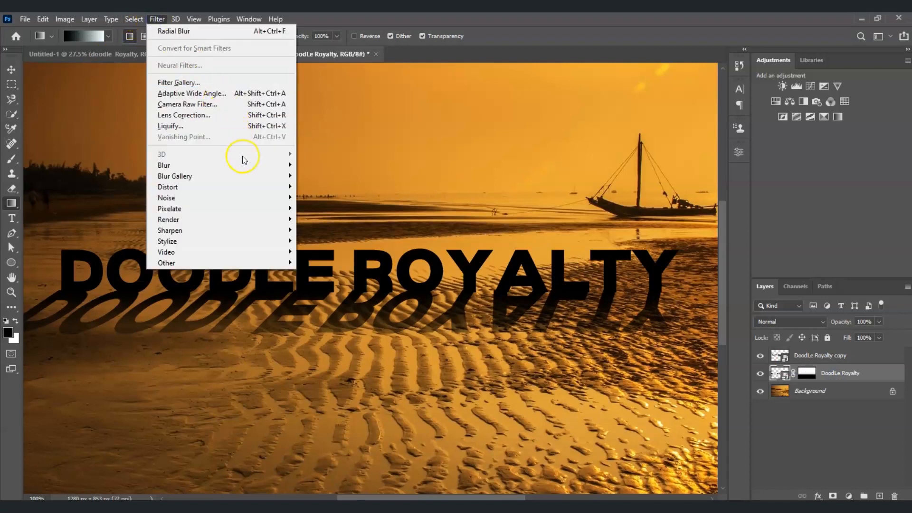
mouse_move(246, 165)
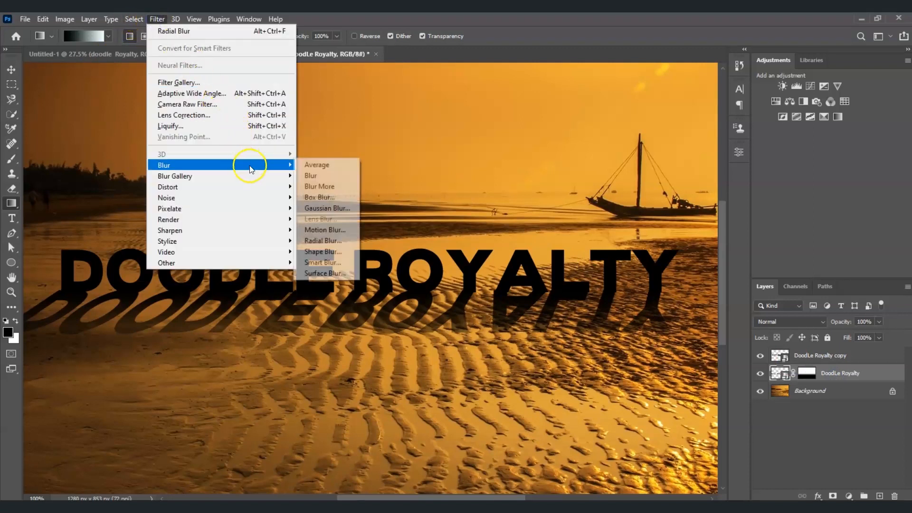
click(339, 214)
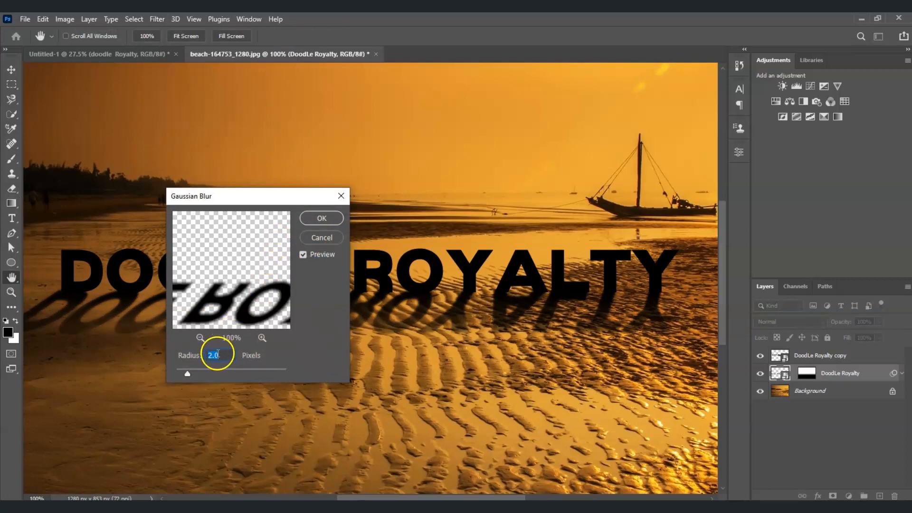
key(Up)
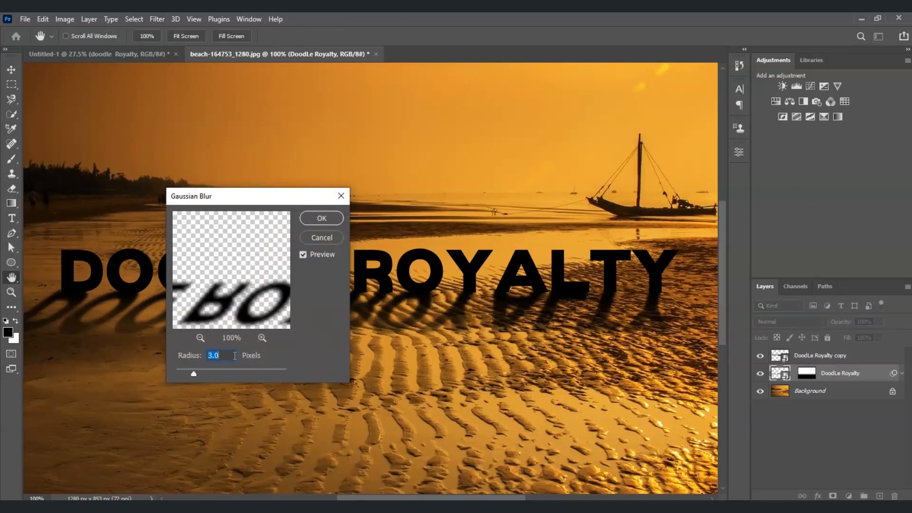
click(317, 218)
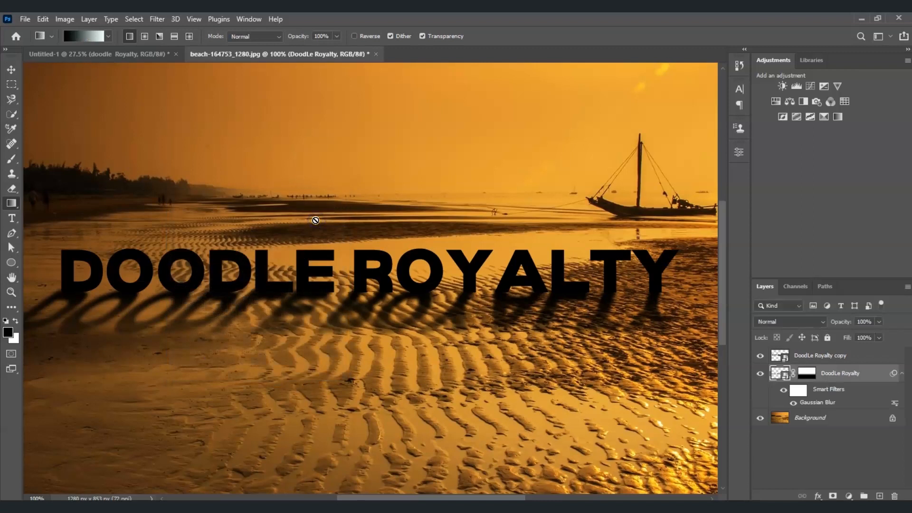